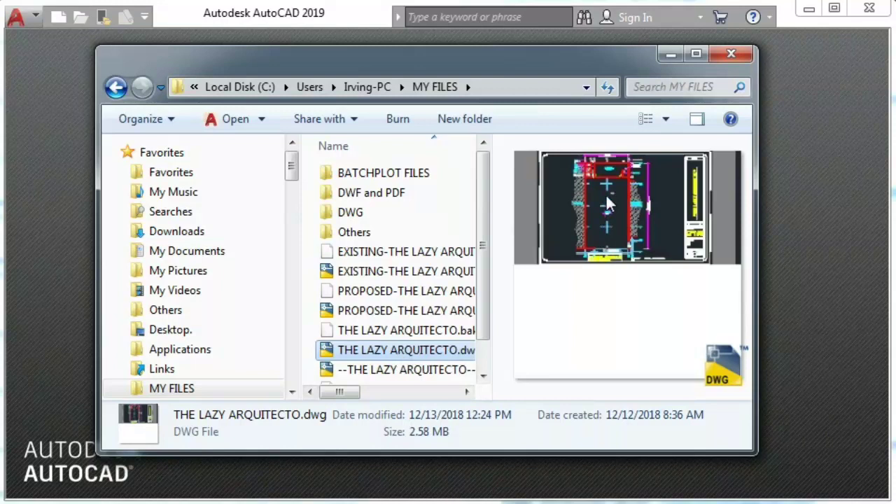
# - Open EXISTING-THE LAZY ARQUITECTO.dwg and PROPOSED-THE LAZY ARQUITECTO.dwg from MY FILES one after the other, closing each with the Close Dwg command
pyautogui.click(392, 360)
pyautogui.click(379, 312)
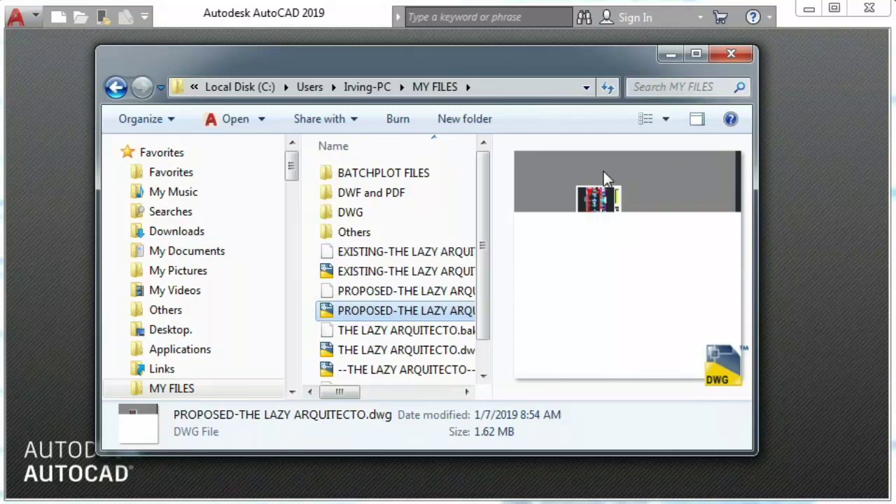
pyautogui.click(402, 274)
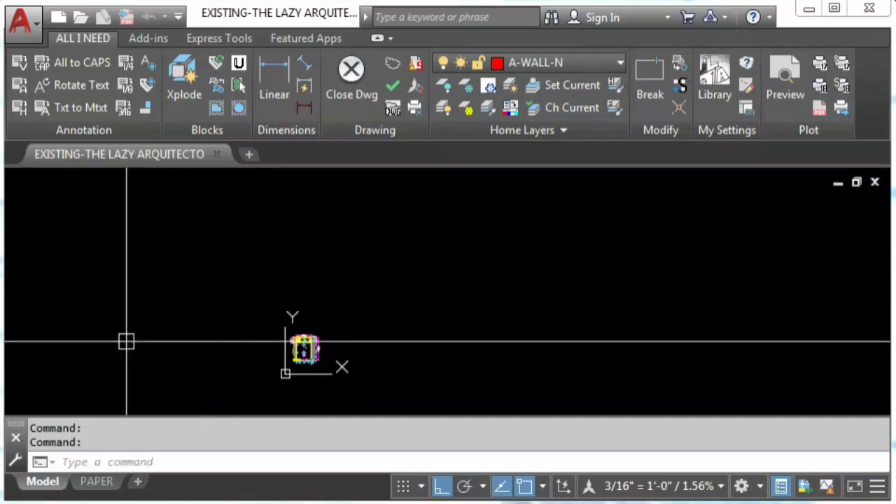
pyautogui.click(350, 105)
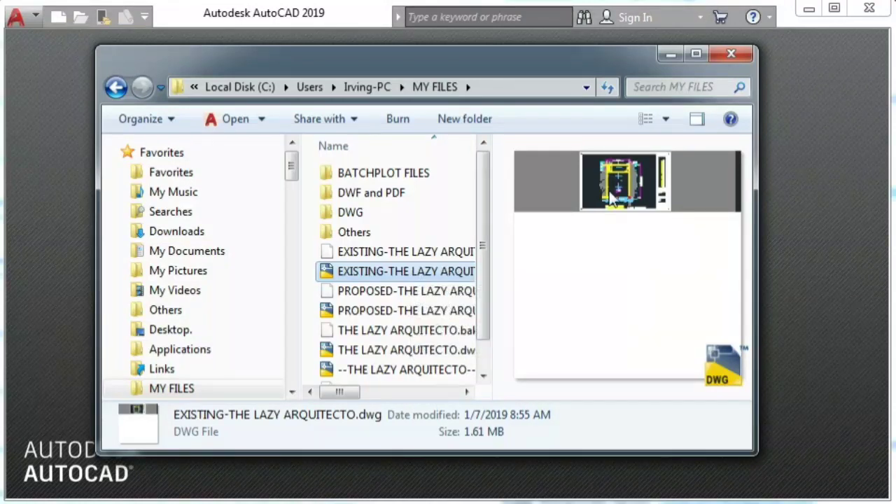
pyautogui.click(374, 310)
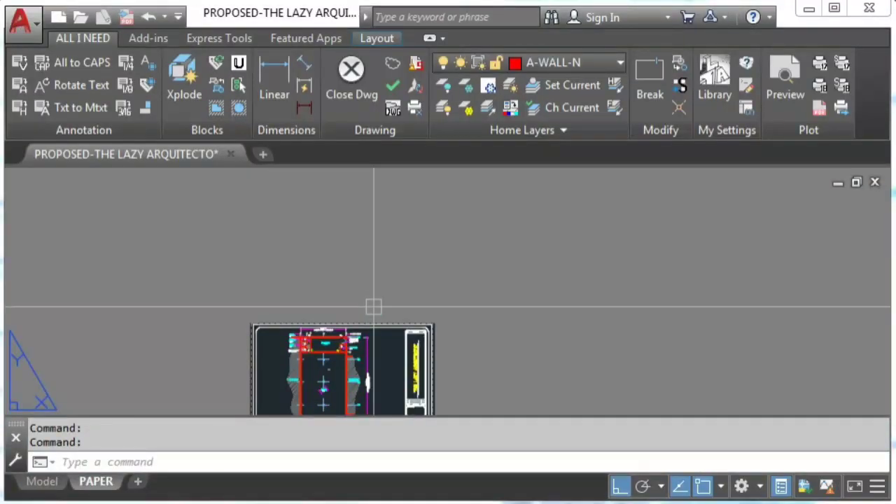
pyautogui.middleClick(362, 320)
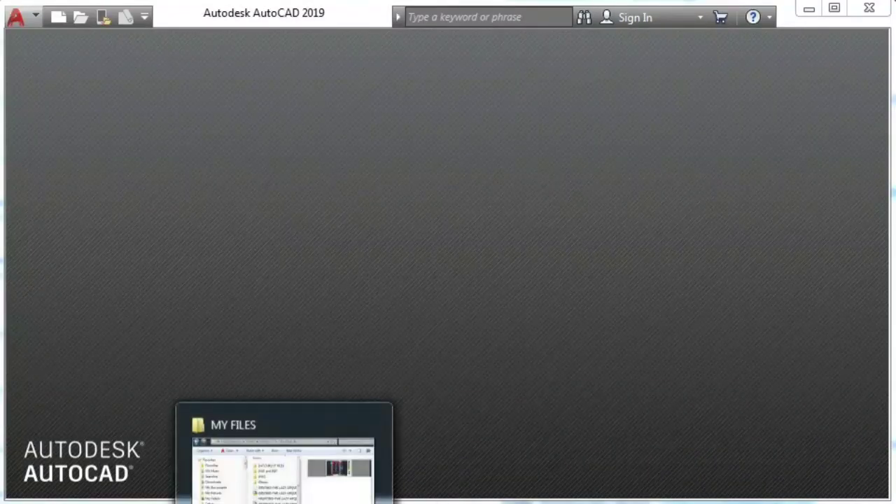
# - Return to the MY FILES folder and compare the thumbnail previews of the EXISTING, PROPOSED and main THE LAZY ARQUITECTO drawings
pyautogui.click(318, 496)
pyautogui.click(376, 275)
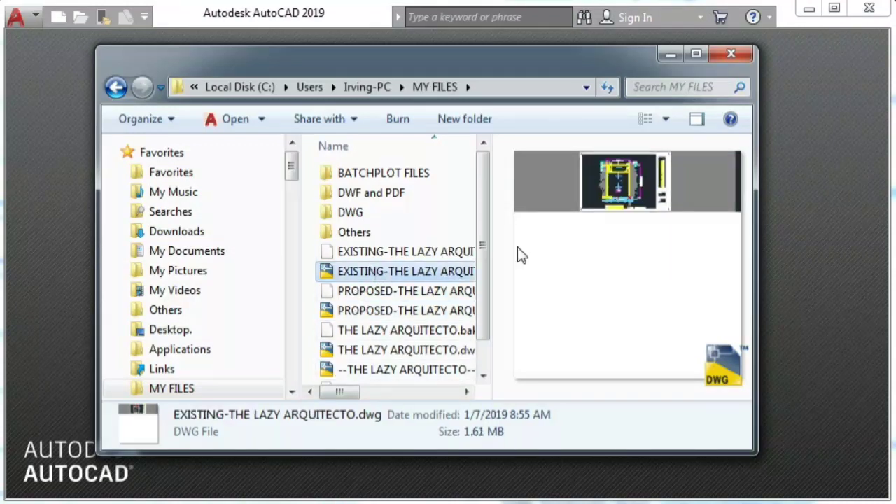
pyautogui.click(394, 313)
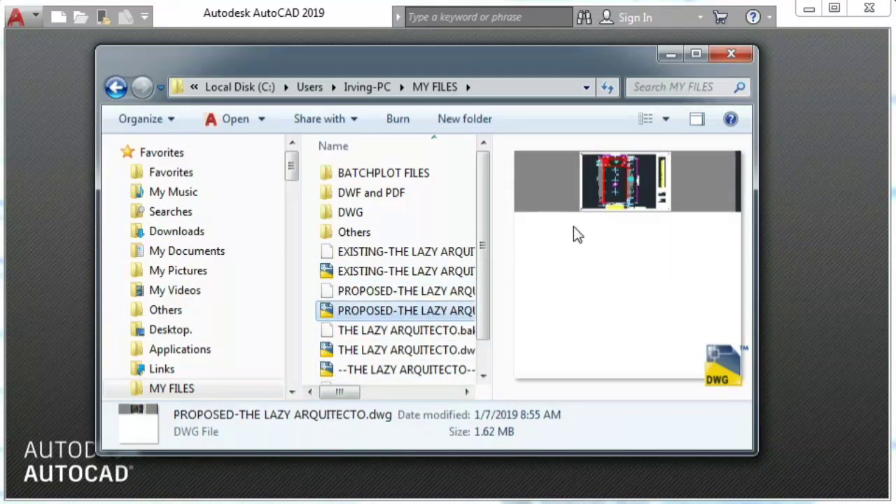
pyautogui.click(388, 350)
# - Open EXISTING-THE LAZY ARQUITECTO.dwg and switch from the PAPER layout to model space
pyautogui.doubleClick(441, 273)
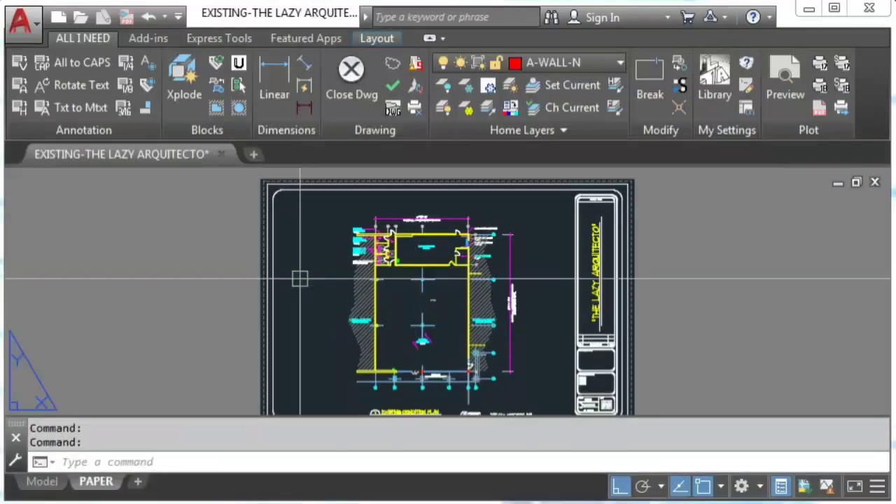
pyautogui.scroll(-5, 243, 320)
pyautogui.click(42, 482)
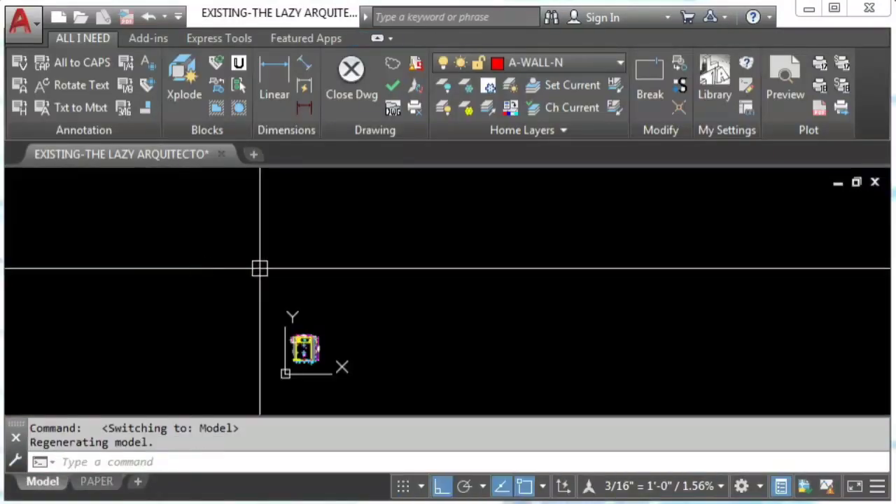
pyautogui.moveTo(296, 320); pyautogui.dragTo(333, 370, button='middle')
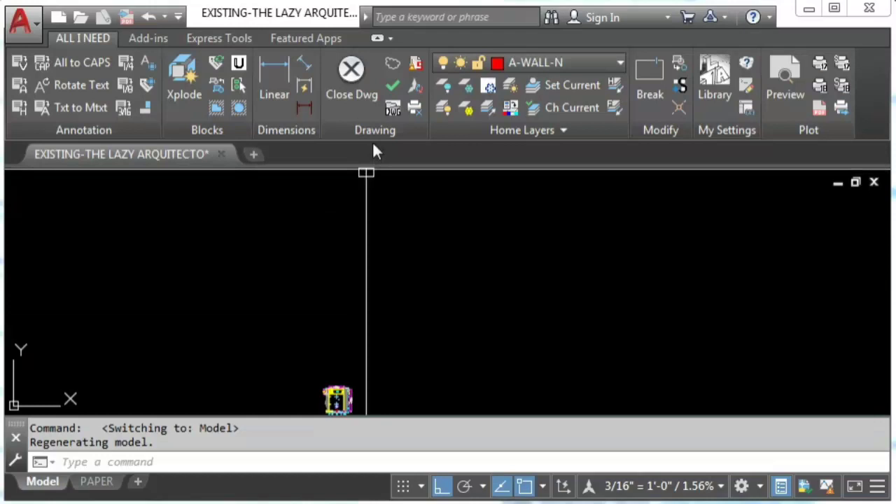
# - Open the Customize User Interface editor with CUI, filter the command list by .CL and select the .Close Dwg command
pyautogui.write('CUI')
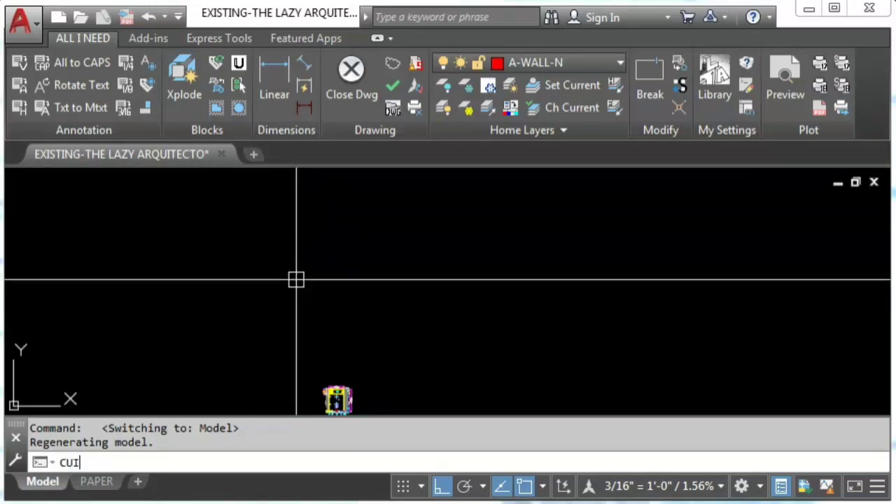
pyautogui.press('Return')
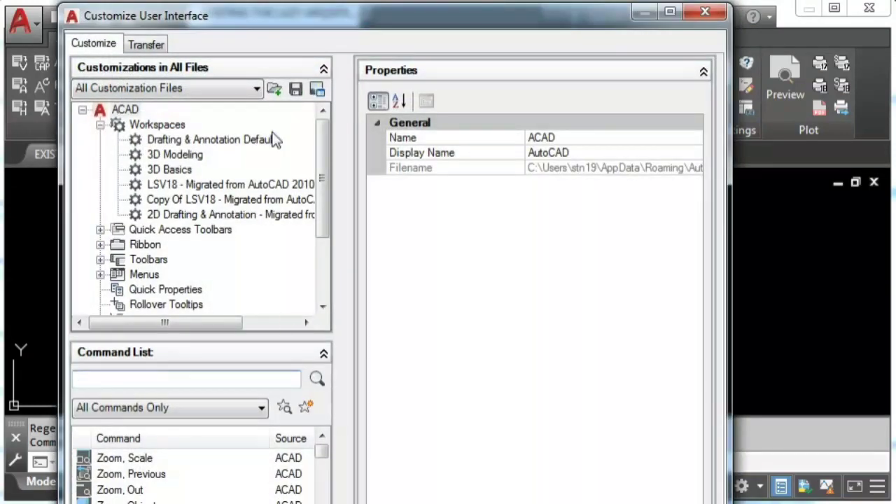
pyautogui.click(182, 382)
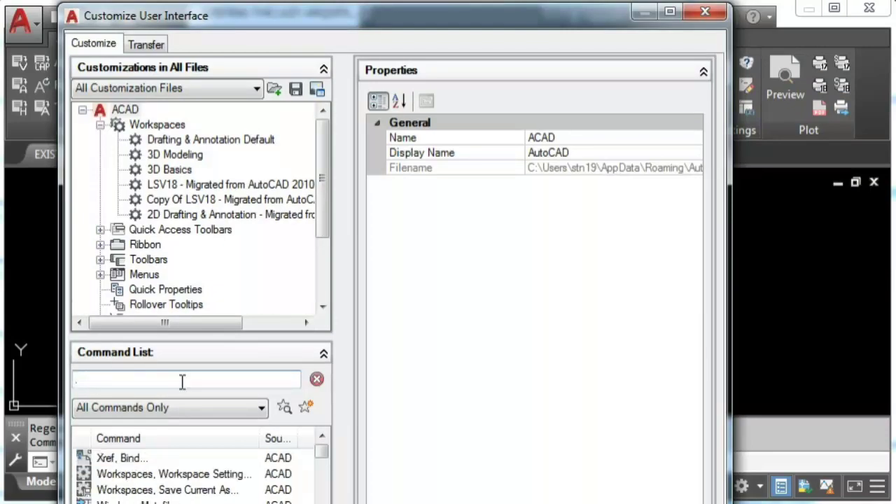
pyautogui.write('CL')
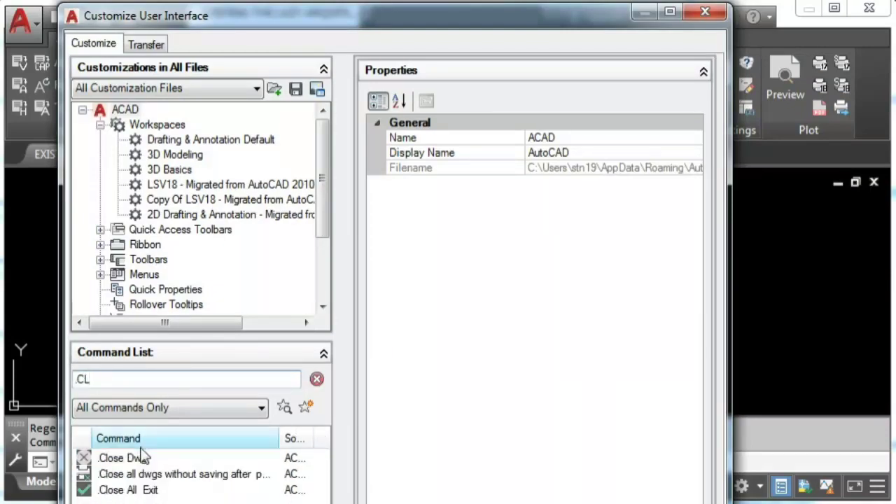
pyautogui.click(119, 458)
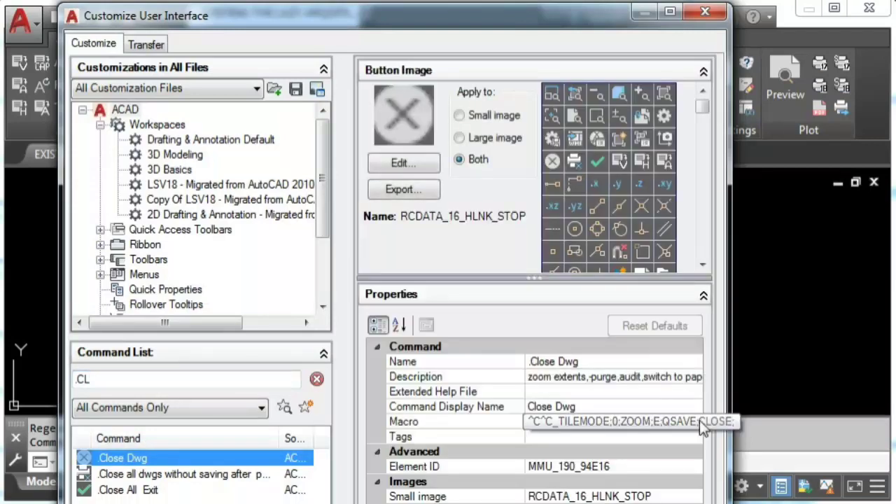
# - Open the .Close Dwg macro in the Long String Editor and highlight its ^C^C, underscore and TILEMODE parts
pyautogui.click(698, 422)
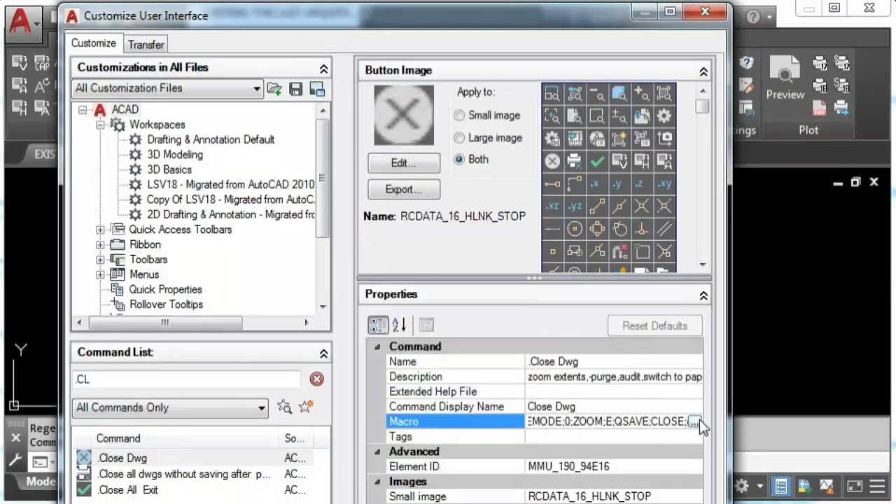
pyautogui.click(694, 421)
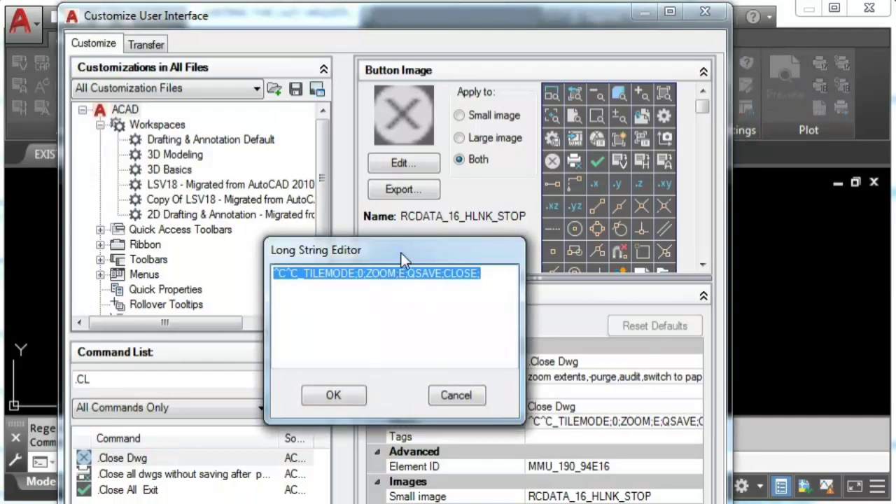
pyautogui.click(295, 279)
pyautogui.moveTo(299, 279); pyautogui.dragTo(268, 280)
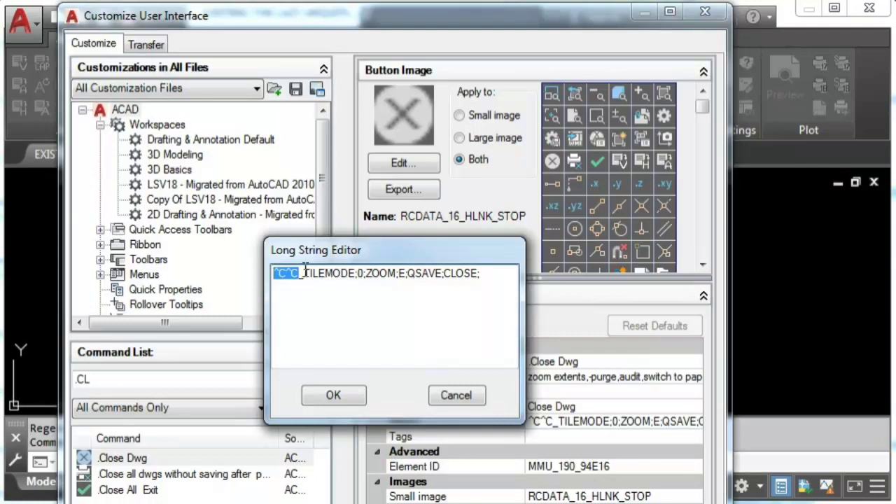
pyautogui.click(302, 273)
pyautogui.hotkey('shift', 'Right')
pyautogui.moveTo(304, 273); pyautogui.dragTo(358, 273)
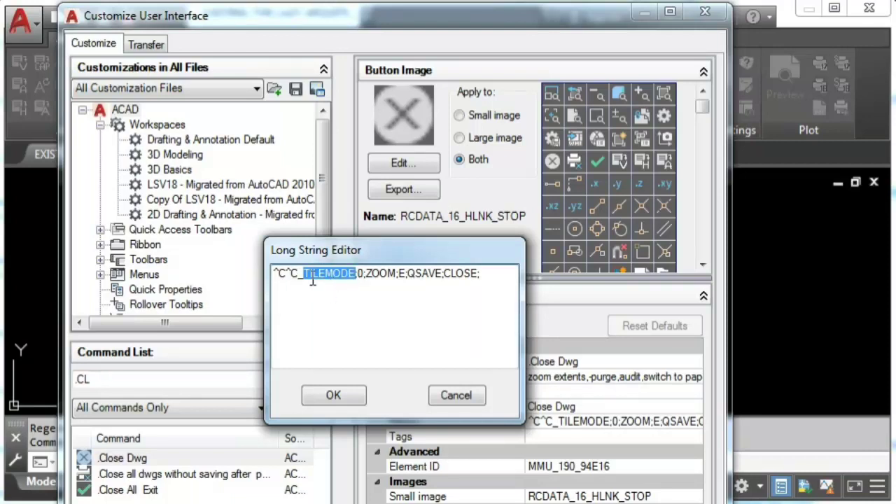
# - Highlight the macro's 0, ZOOM, E, QSAVE and CLOSE parts in turn, and close the string editor and the customization dialog
pyautogui.click(364, 274)
pyautogui.doubleClick(362, 274)
pyautogui.moveTo(367, 273); pyautogui.dragTo(396, 273)
pyautogui.moveTo(396, 273); pyautogui.dragTo(405, 273)
pyautogui.moveTo(407, 273); pyautogui.dragTo(443, 278)
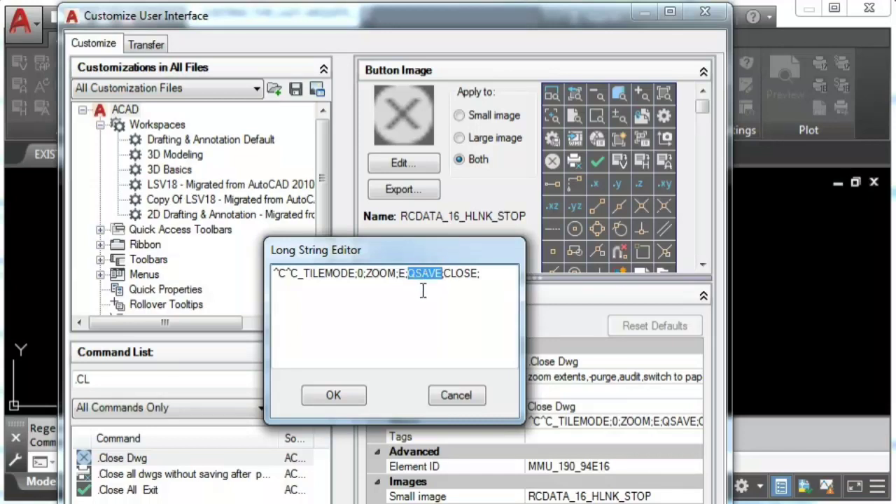
pyautogui.moveTo(445, 274); pyautogui.dragTo(479, 277)
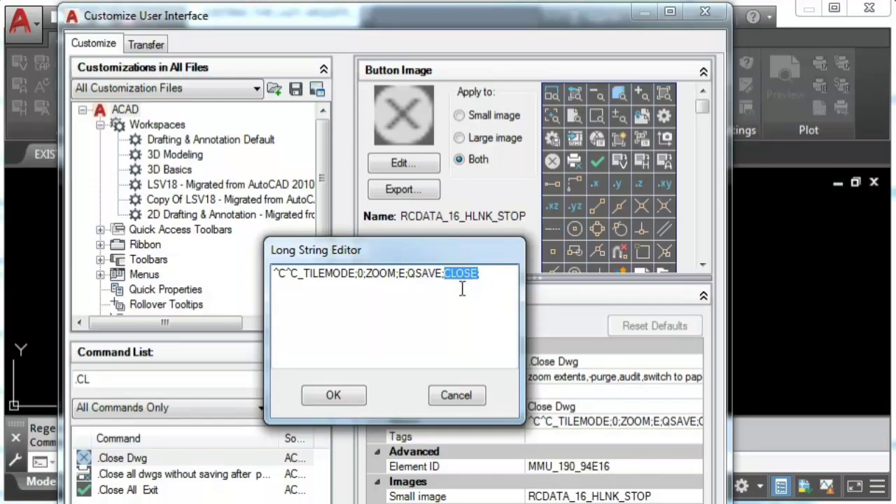
pyautogui.click(462, 289)
pyautogui.click(340, 396)
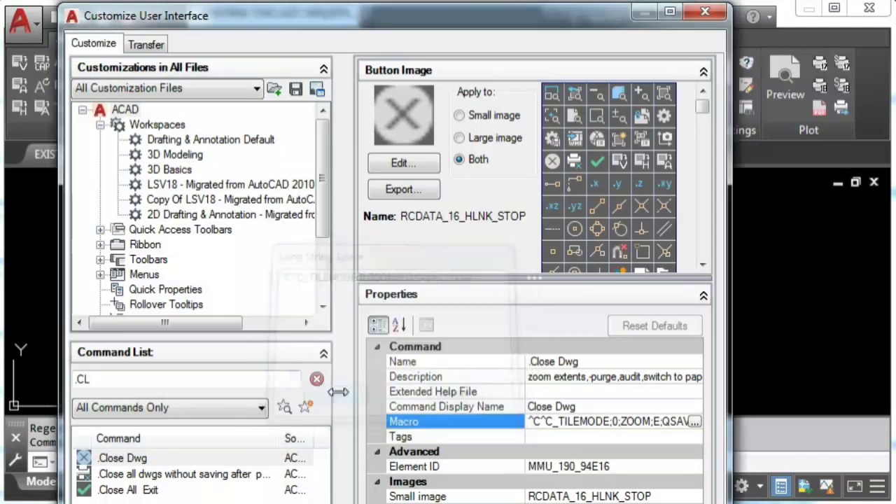
pyautogui.moveTo(543, 24); pyautogui.dragTo(529, 0)
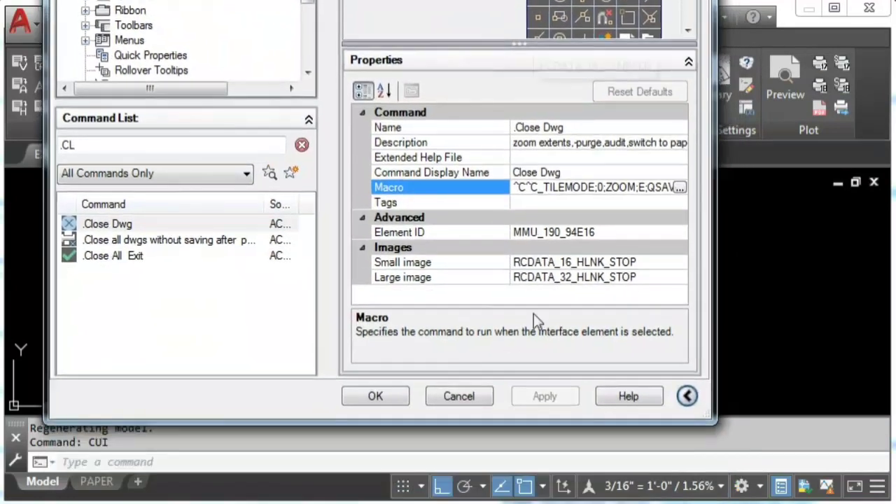
pyautogui.click(380, 405)
# - Set TILEMODE to 0 to switch the drawing from model space to the PAPER layout
pyautogui.moveTo(298, 356); pyautogui.dragTo(287, 324, button='middle')
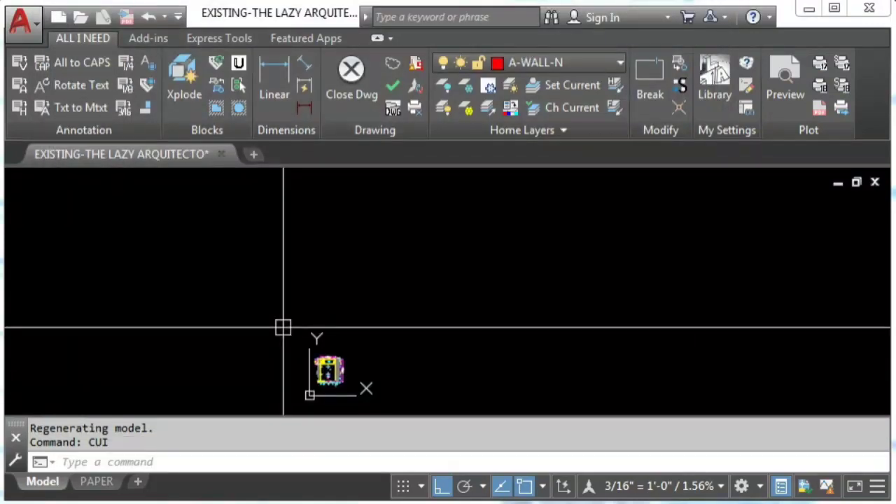
pyautogui.write('TILEMODE')
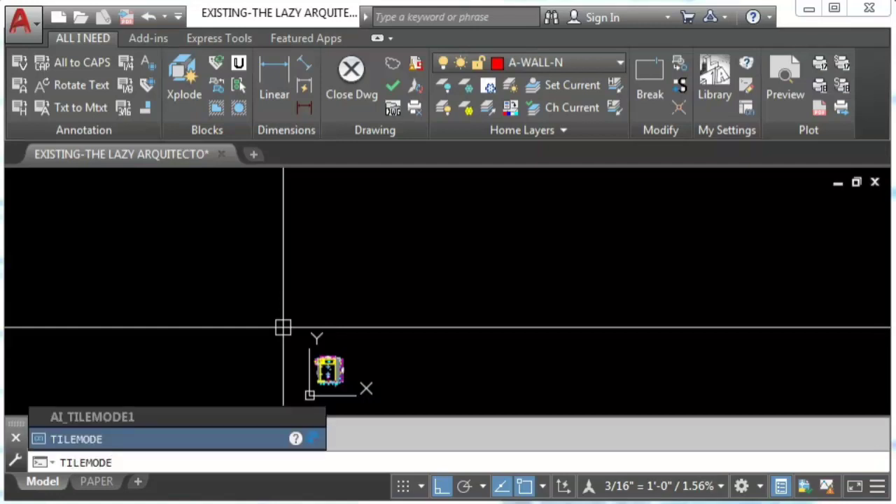
pyautogui.press('Return')
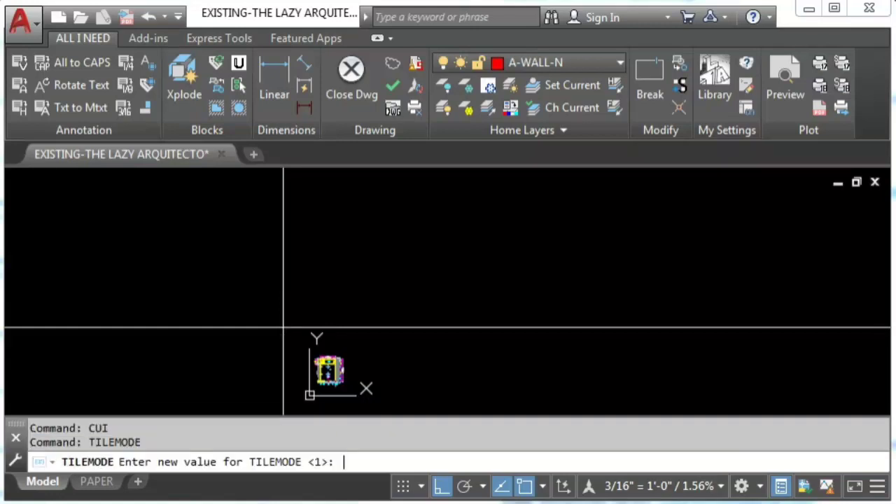
pyautogui.write('0')
pyautogui.press('Return')
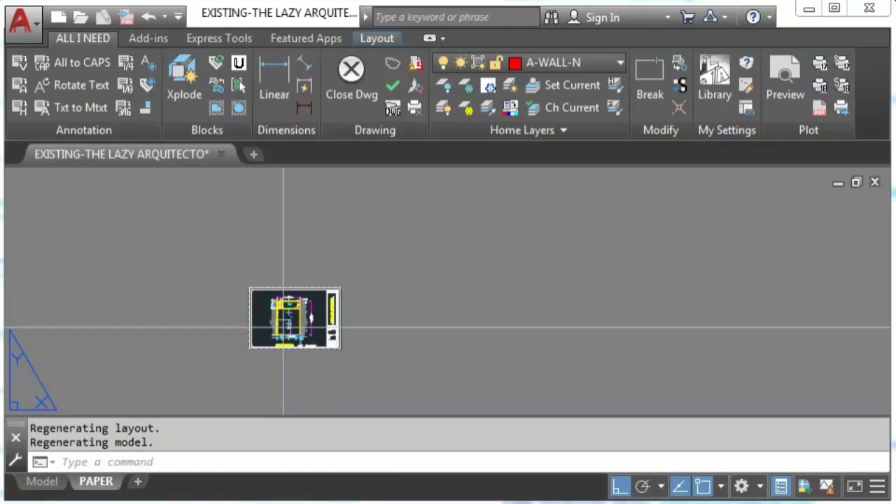
# - Zoom the PAPER layout to its extents using the ZOOM command's E option
pyautogui.write('ZOOM')
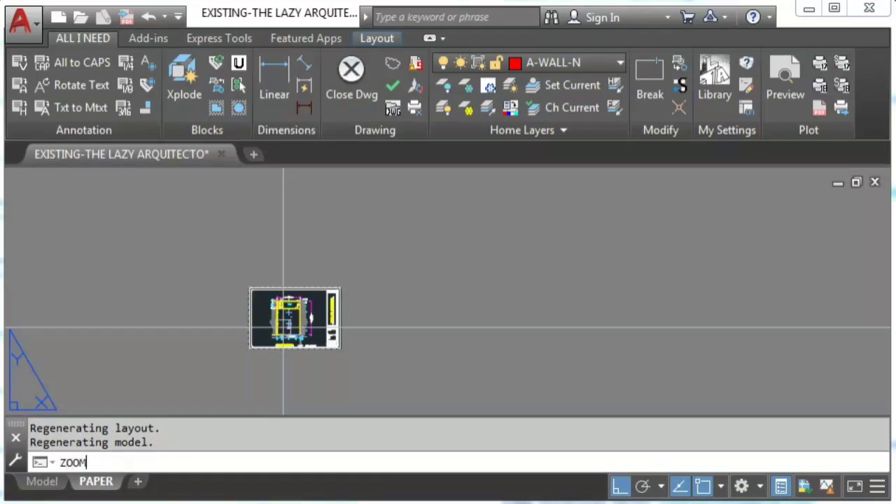
pyautogui.press('Return')
pyautogui.write('E')
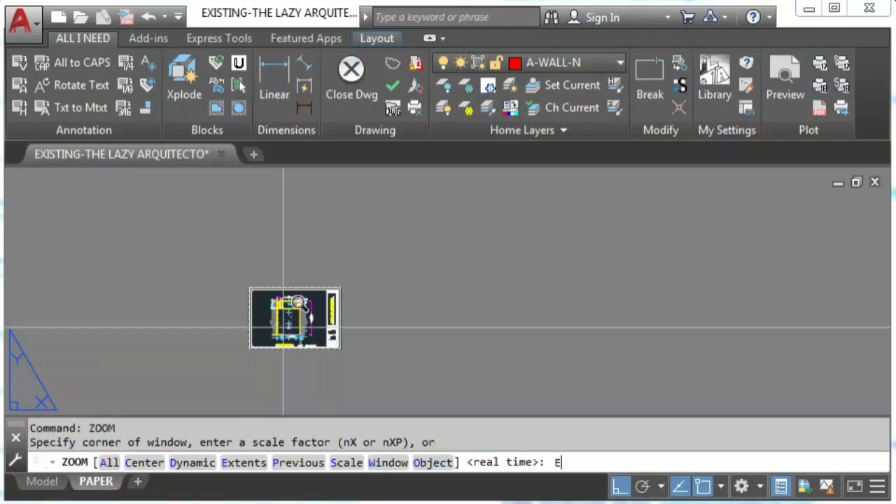
pyautogui.press('Return')
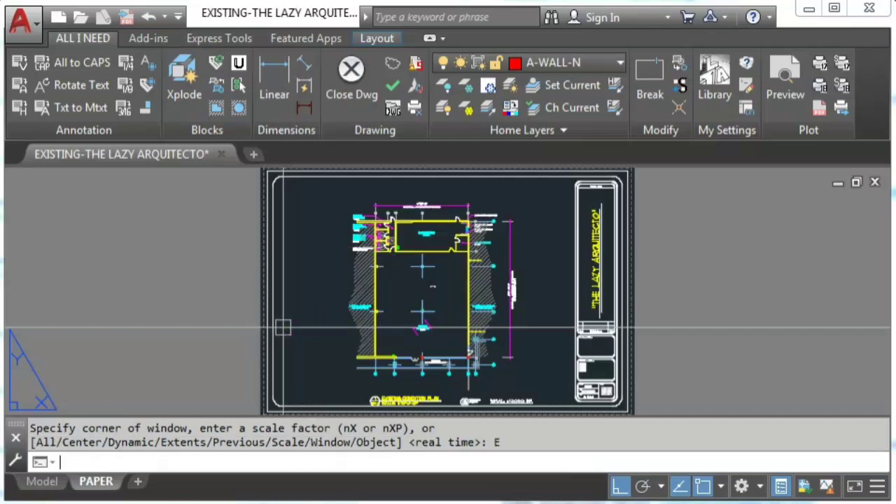
# - Save the EXISTING drawing with QSAVE and close it with CLOSE
pyautogui.write('QSAVE')
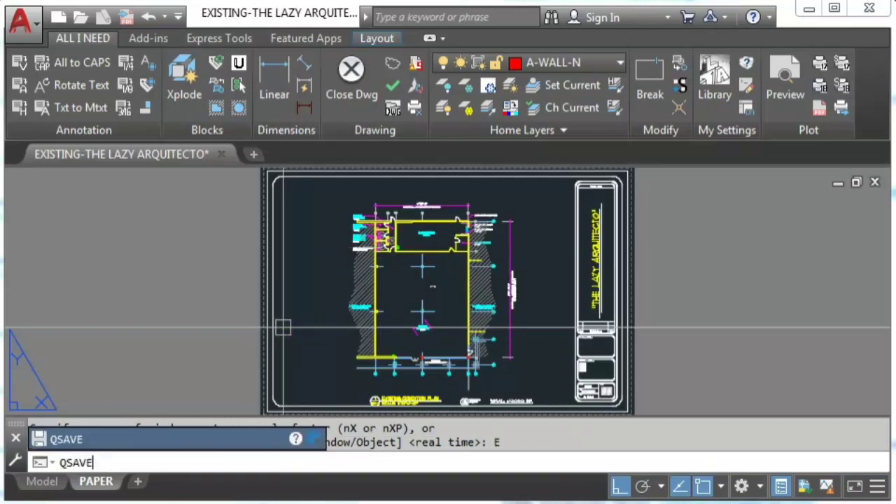
pyautogui.press('Return')
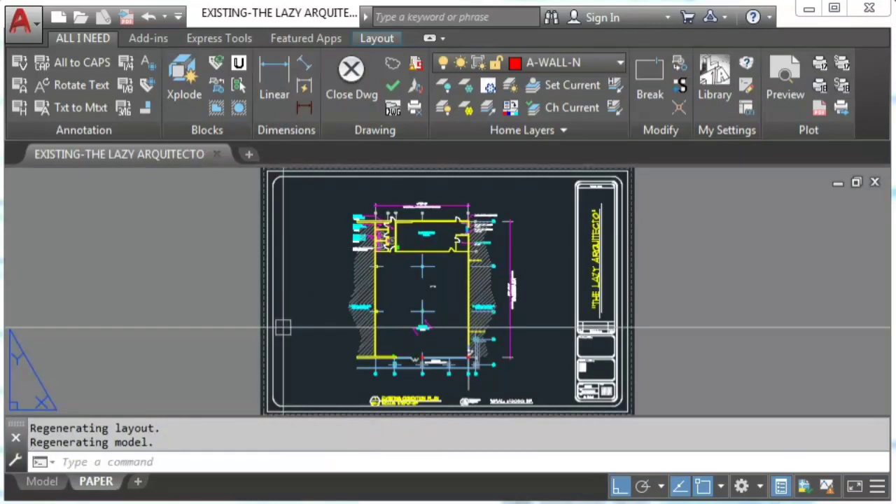
pyautogui.write('CLOSE')
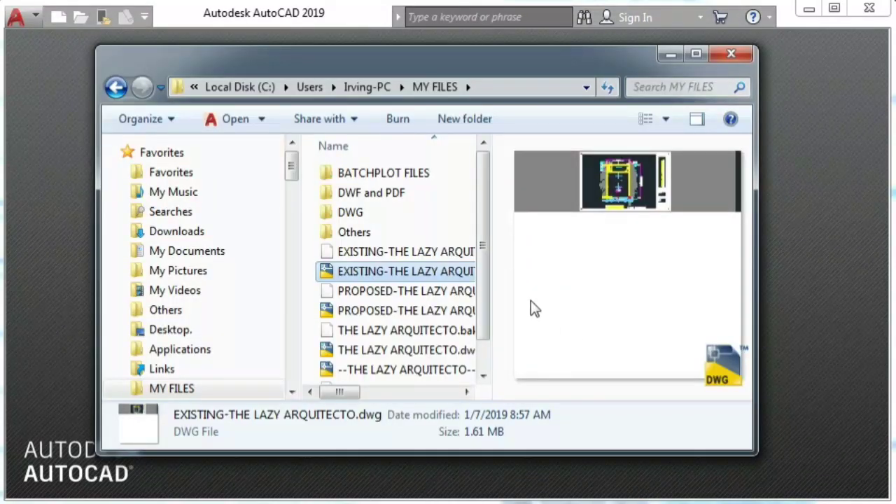
# - Preview the thumbnails of PROPOSED-THE LAZY ARQUITECTO.dwg and THE LAZY ARQUITECTO.dwg in MY FILES
pyautogui.click(362, 313)
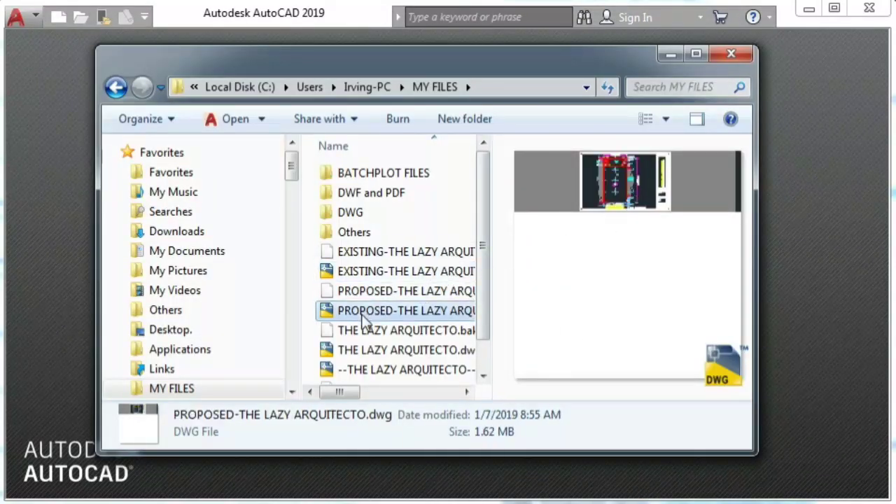
pyautogui.click(376, 349)
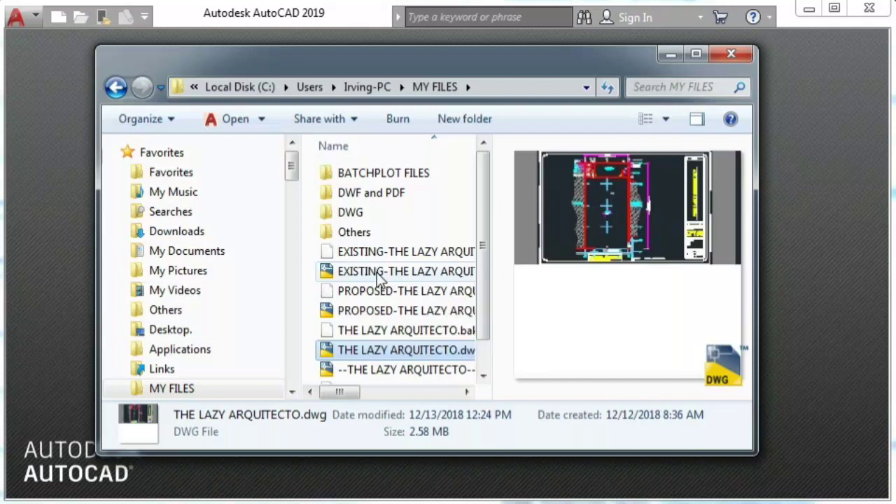
# - Open PROPOSED-THE LAZY ARQUITECTO.dwg from the MY FILES folder
pyautogui.click(375, 311)
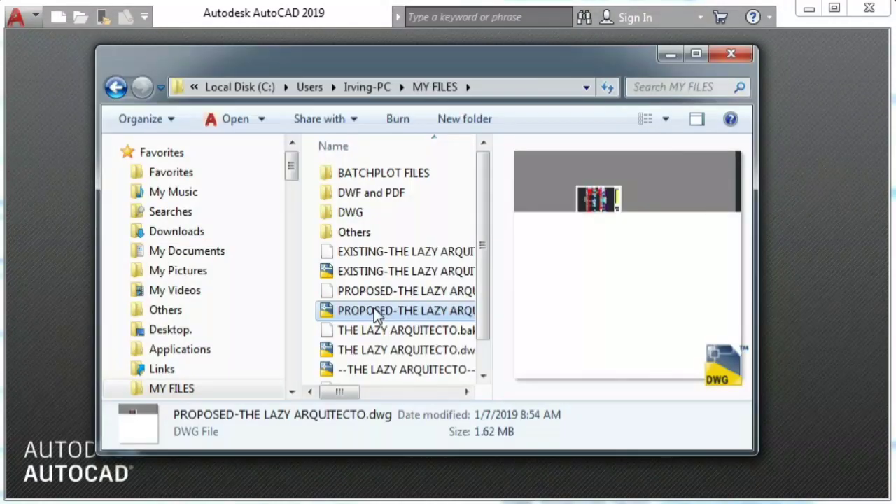
pyautogui.doubleClick(374, 310)
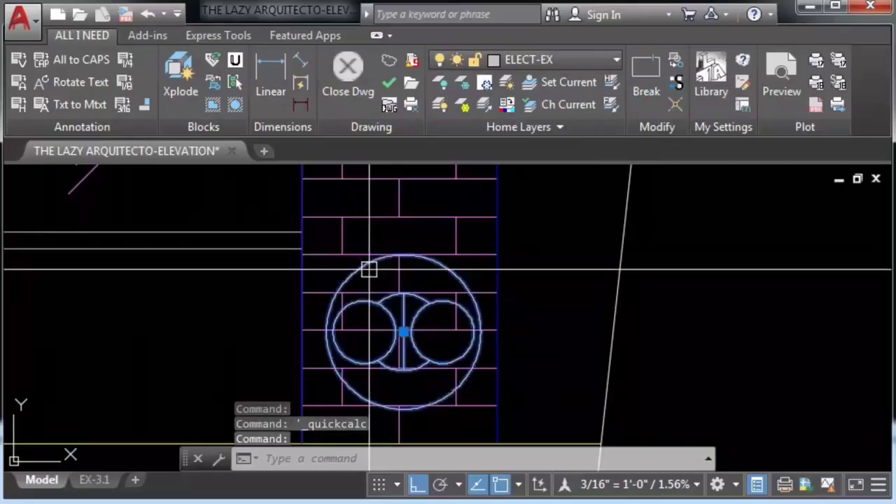
# - Open the selected siamese connection block on the brick wall in the Block Editor
pyautogui.rightClick(371, 279)
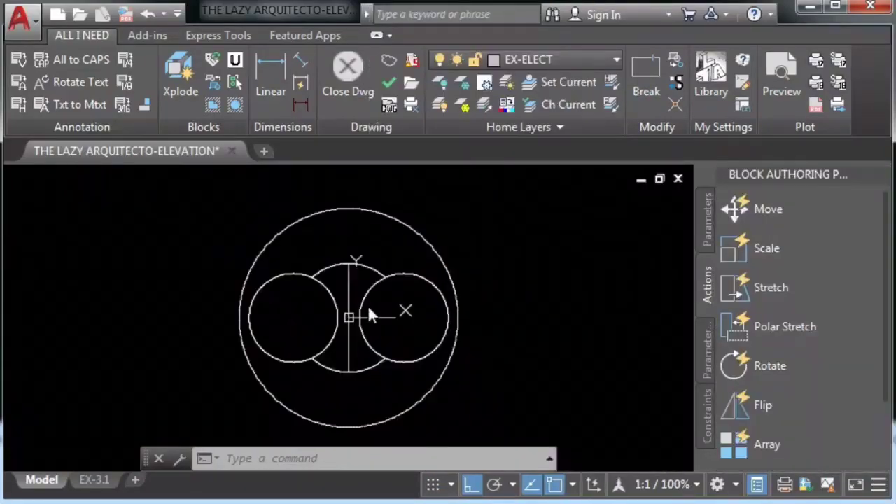
pyautogui.scroll(-3, 394, 262)
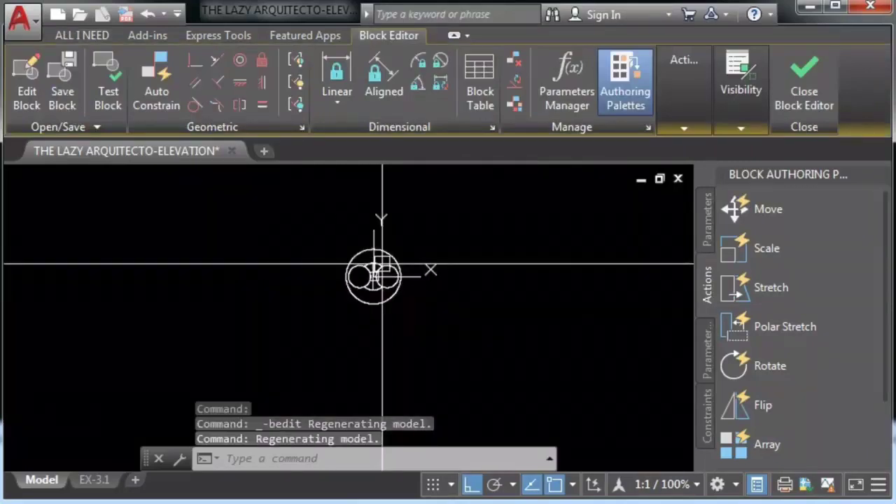
pyautogui.scroll(1, 396, 259)
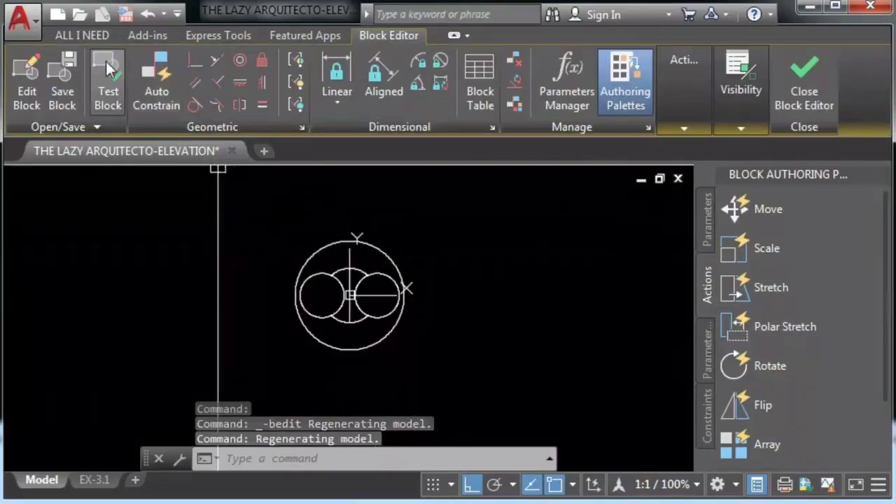
# - Mask the area inside the block's outer circle with the custom circle wipeout tool, sending the wipeout to the back
pyautogui.click(82, 35)
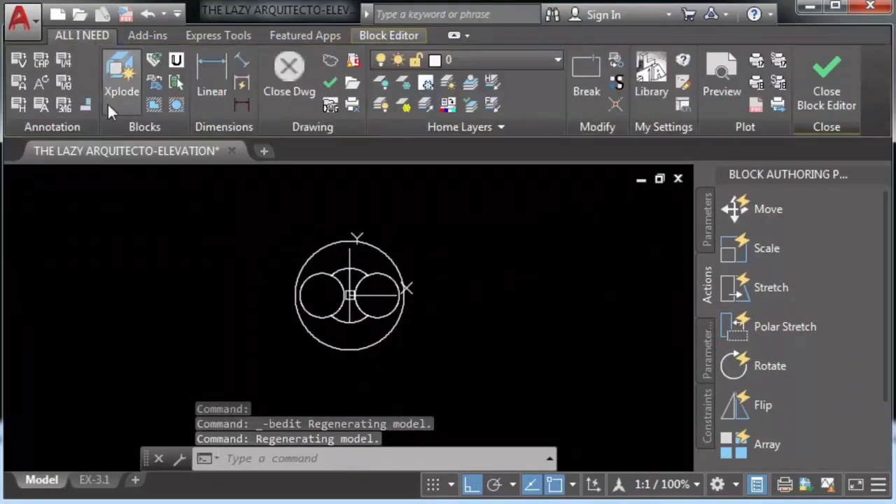
pyautogui.click(176, 105)
pyautogui.click(334, 257)
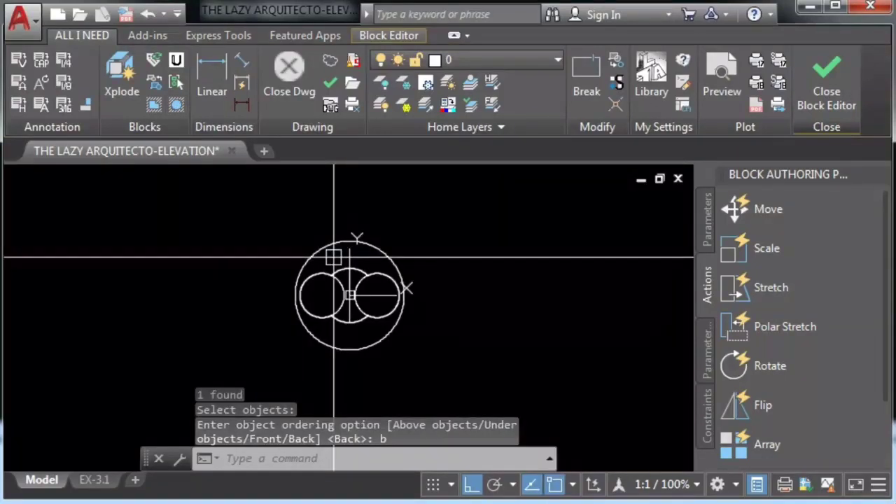
# - Select the outer circle with its wipeout and examine the wipeout's vertices along the circle's edge up close
pyautogui.click(320, 208)
pyautogui.scroll(6, 330, 245)
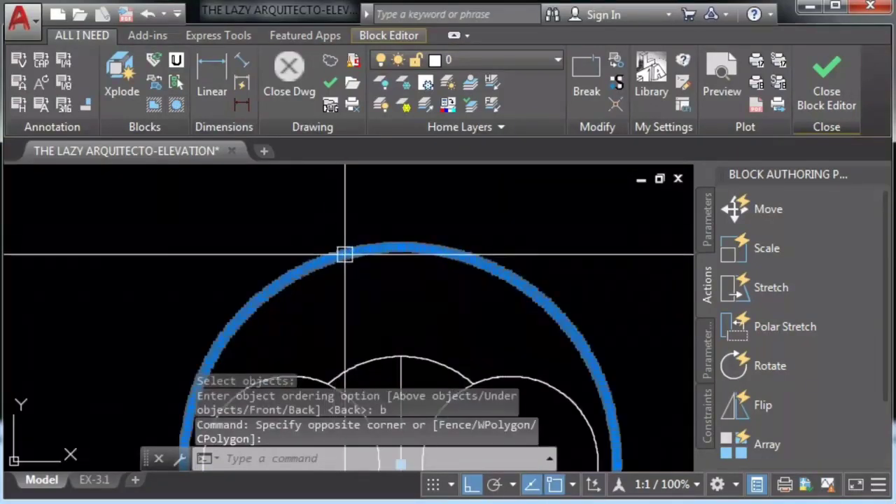
pyautogui.scroll(8, 341, 251)
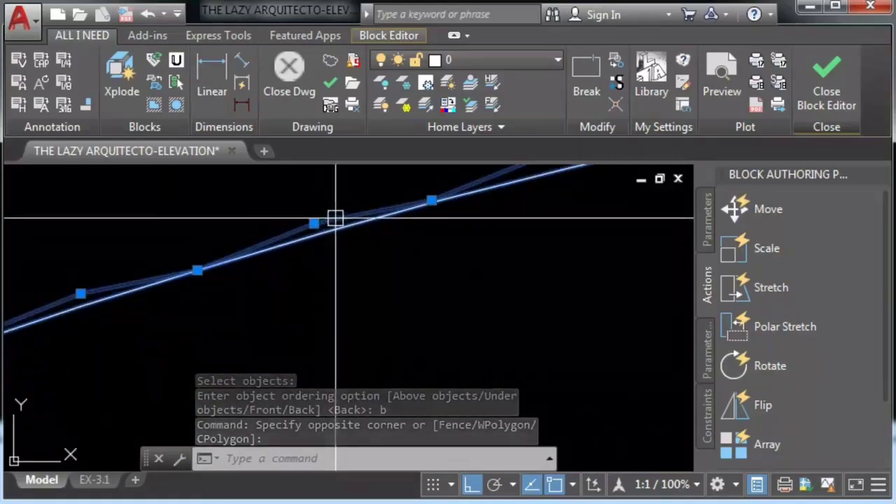
pyautogui.scroll(-10, 335, 221)
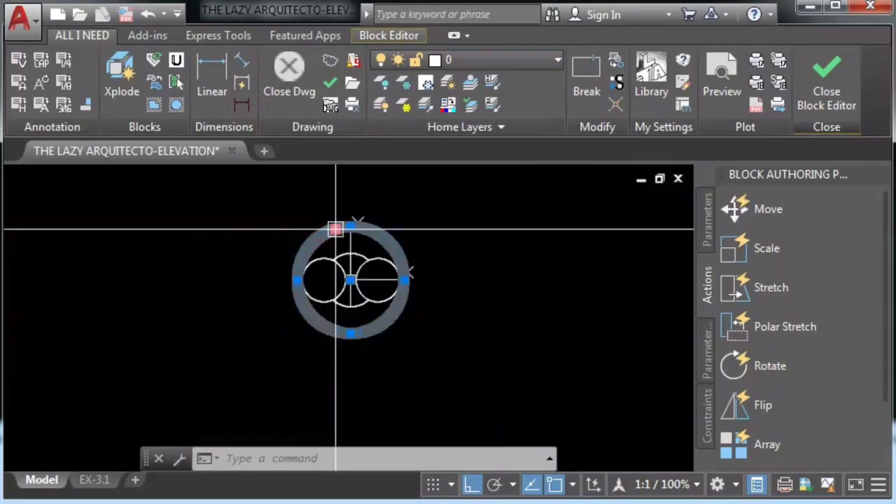
pyautogui.press('Escape')
# - Close the Block Editor, saving the changes to SPRINKLER-CONNECTION-SIAMESE
pyautogui.click(837, 86)
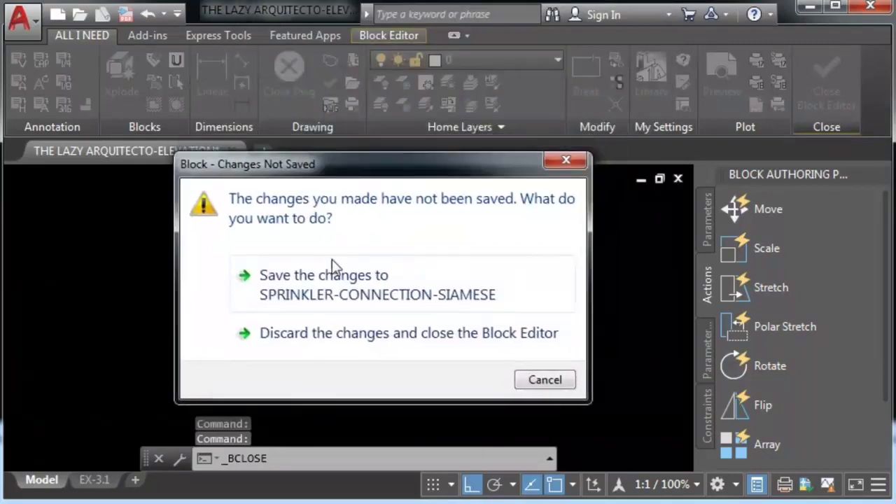
pyautogui.click(332, 264)
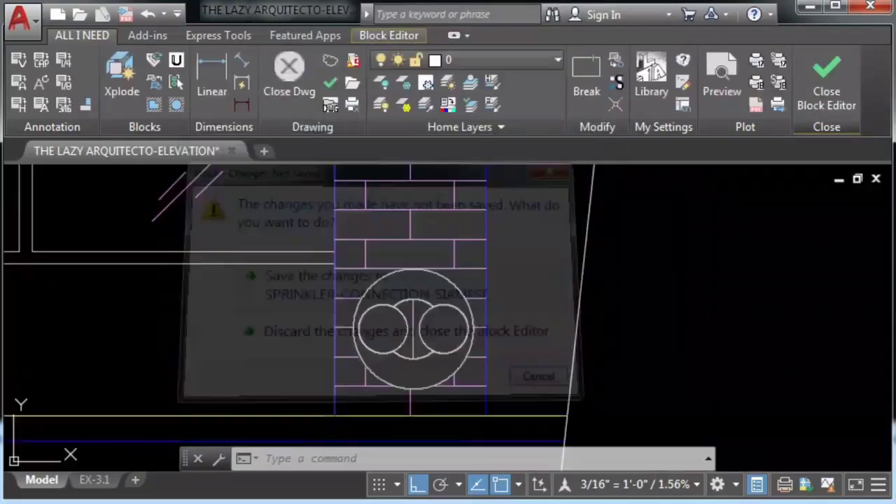